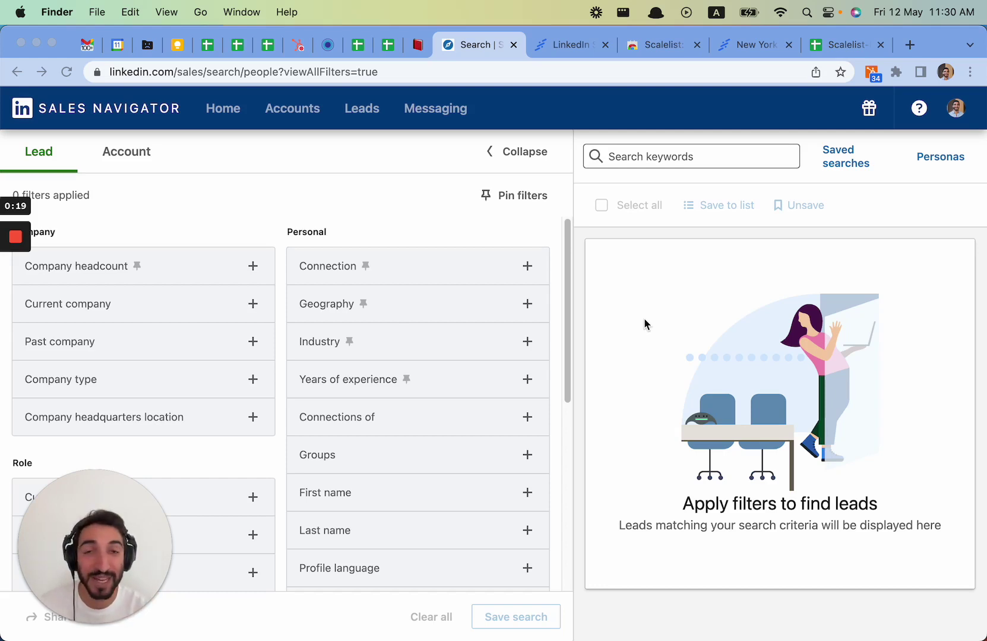
- Include New York, United States as the lead search geography
left_click(439, 309)
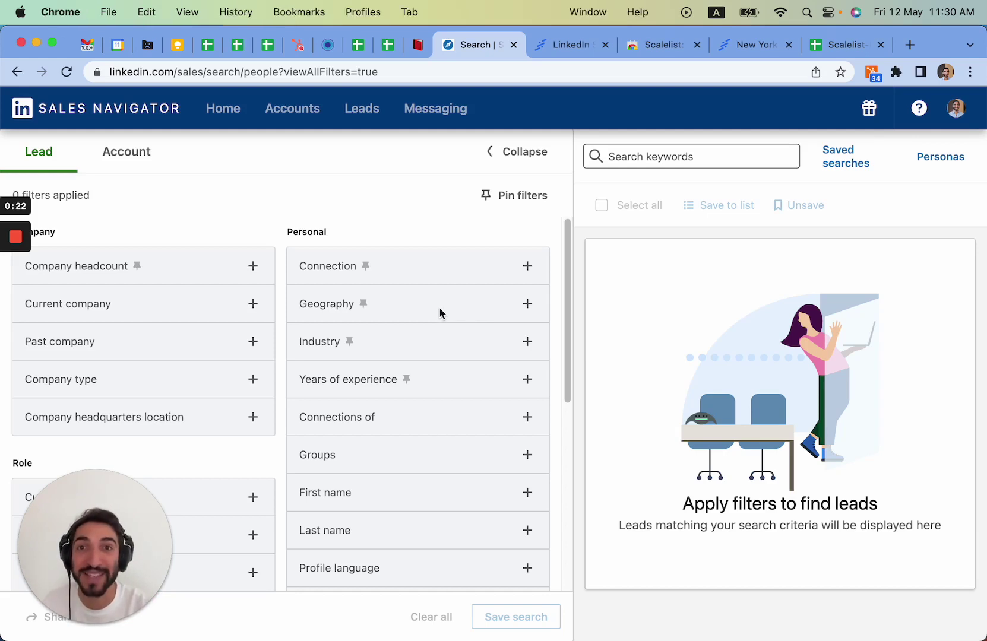
left_click(394, 313)
type("new york")
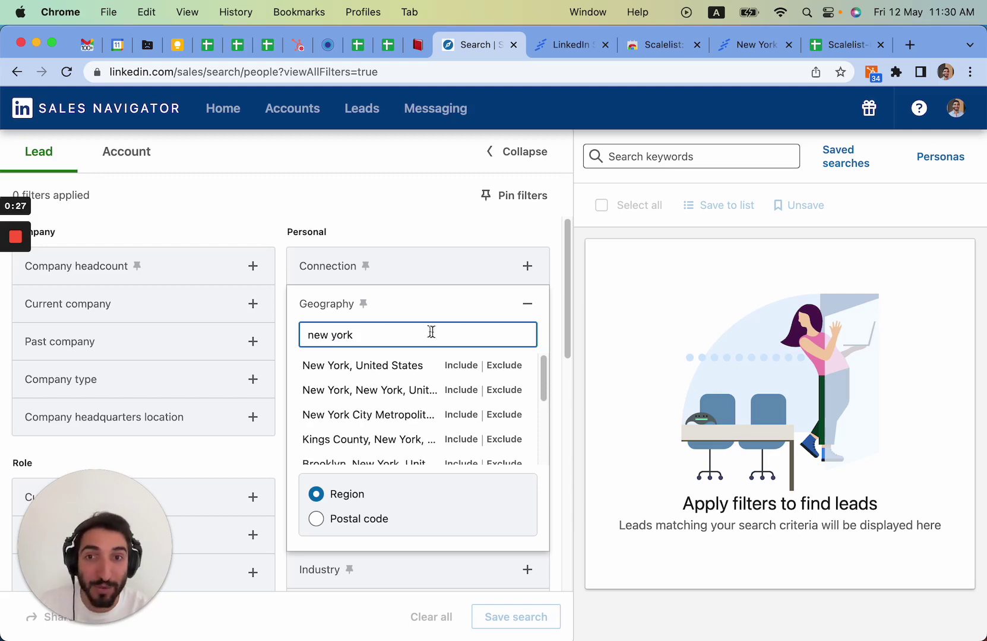
left_click(405, 368)
- Enter 'head of sales' in the Current job title filter
scroll(273, 284, "down", 5)
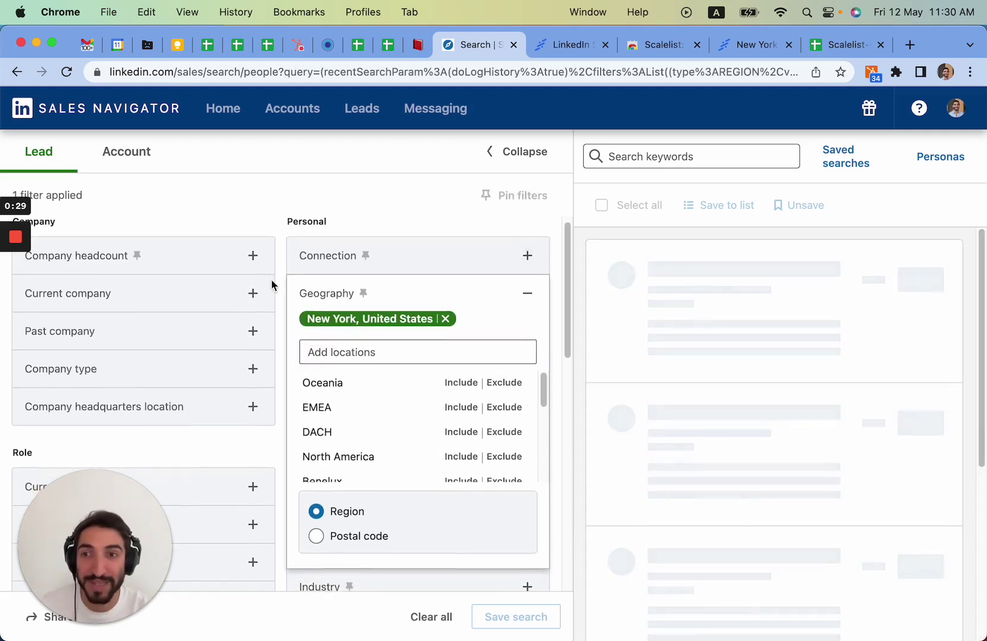
left_click(170, 333)
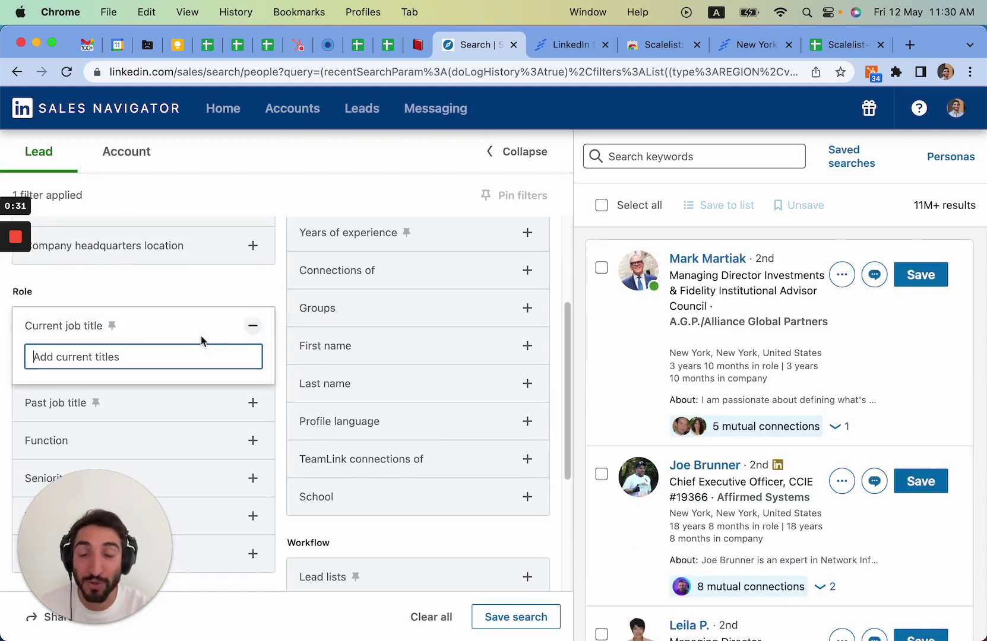
type("head ")
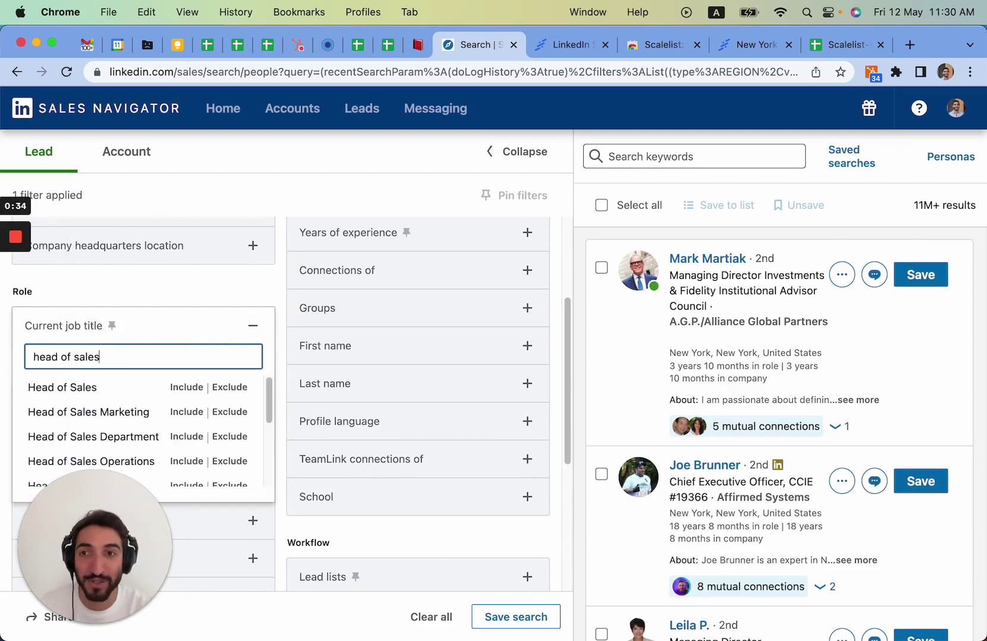
type("of sales")
key("Return")
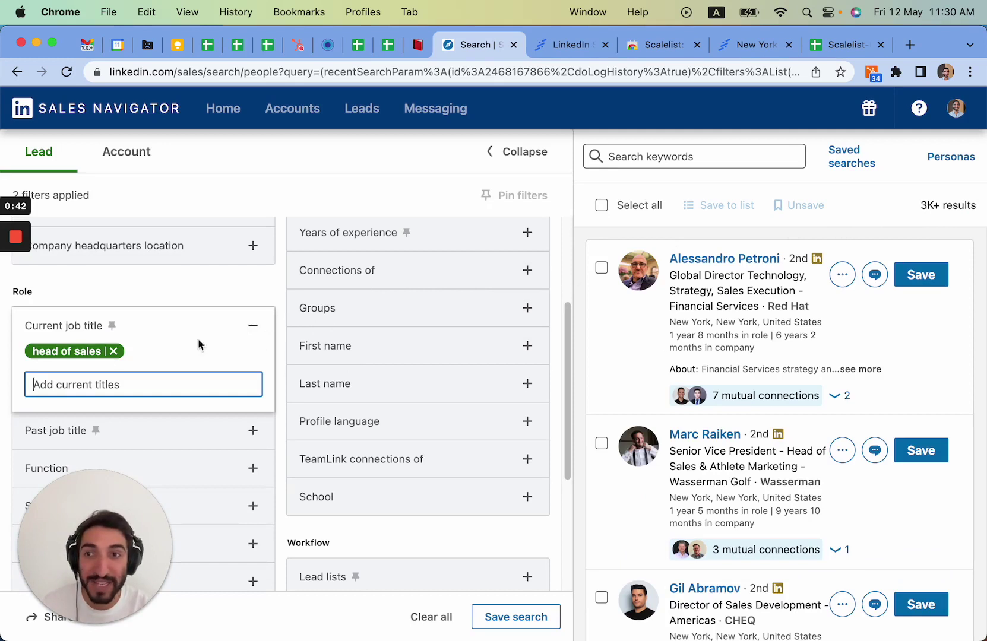
mouse_move(41, 355)
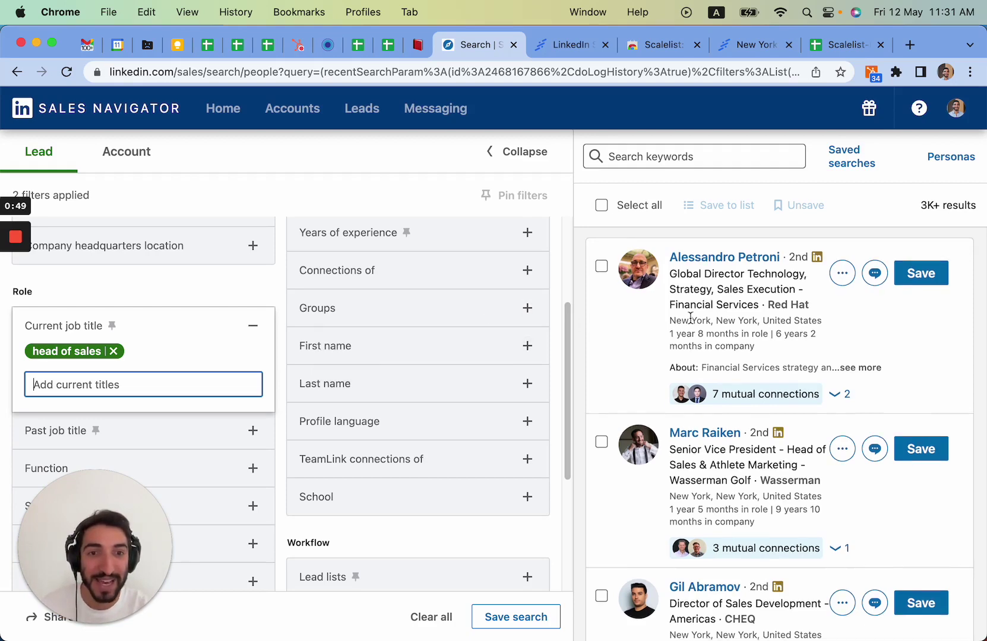
scroll(713, 416, "down", 1)
scroll(746, 531, "down", 5)
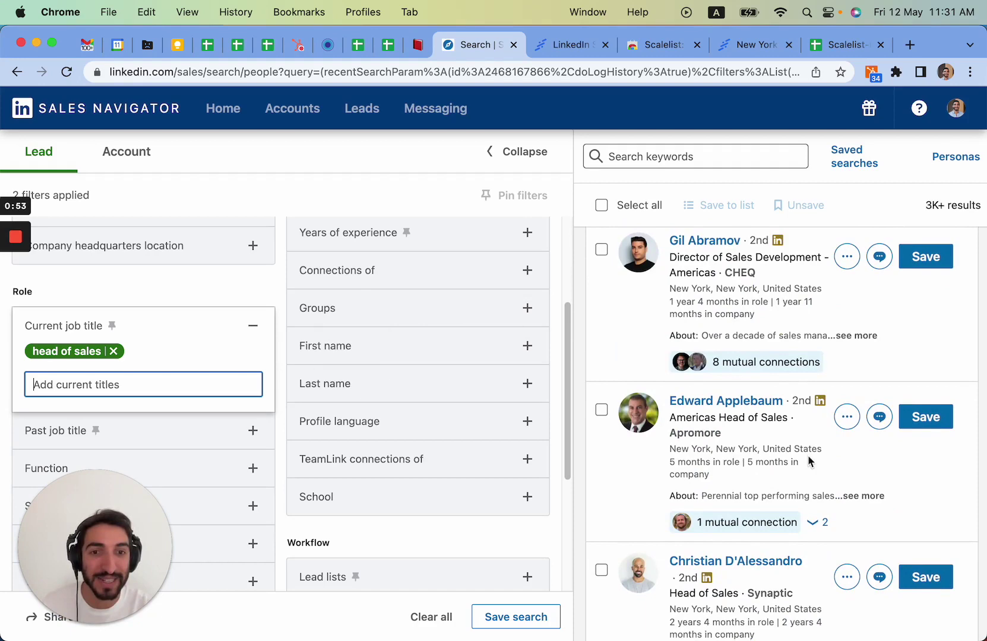
scroll(810, 457, "down", 10)
scroll(797, 393, "down", 6)
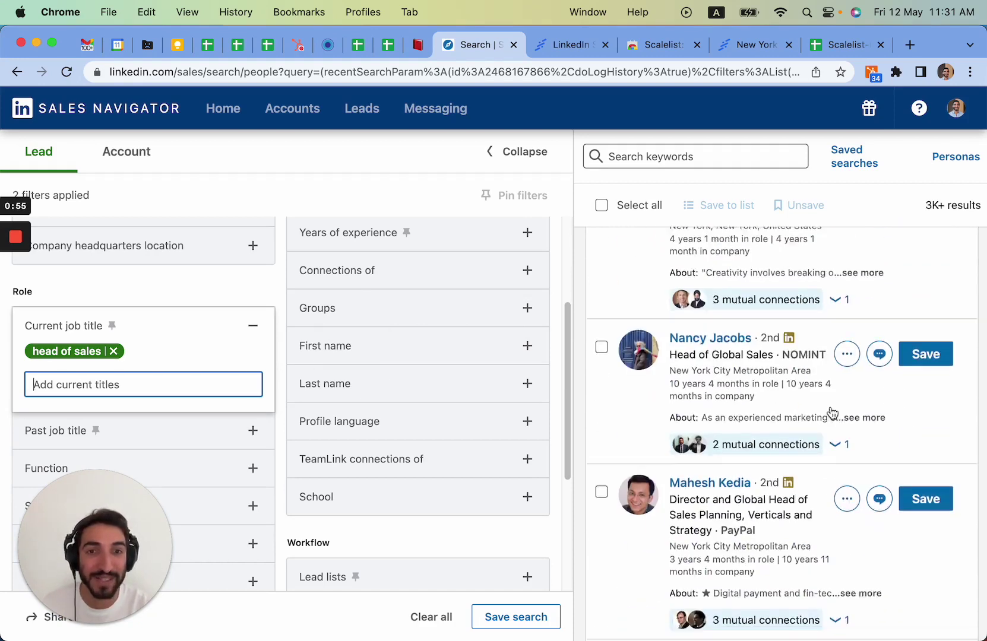
scroll(797, 414, "up", 20)
scroll(130, 368, "up", 3)
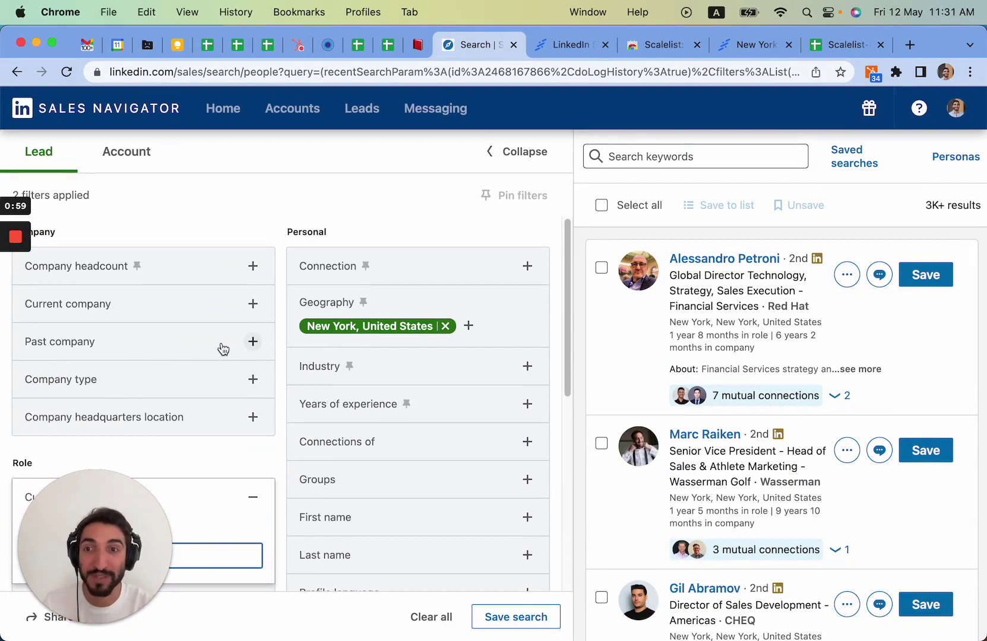
scroll(274, 355, "down", 3)
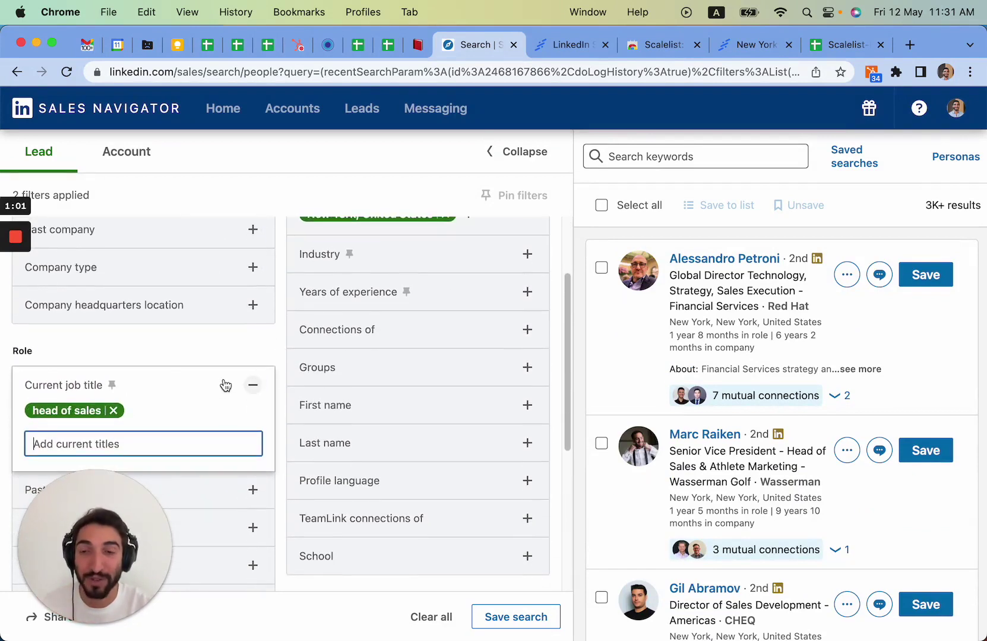
mouse_move(110, 387)
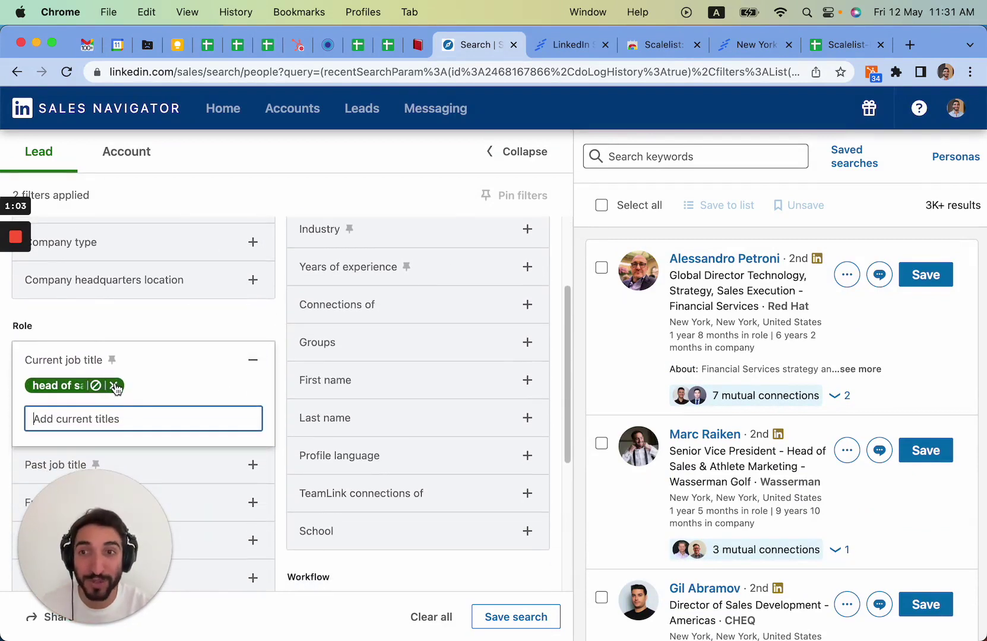
- Replace the head of sales title chip with the quoted exact phrase "head of sales"
left_click(113, 387)
left_click(159, 395)
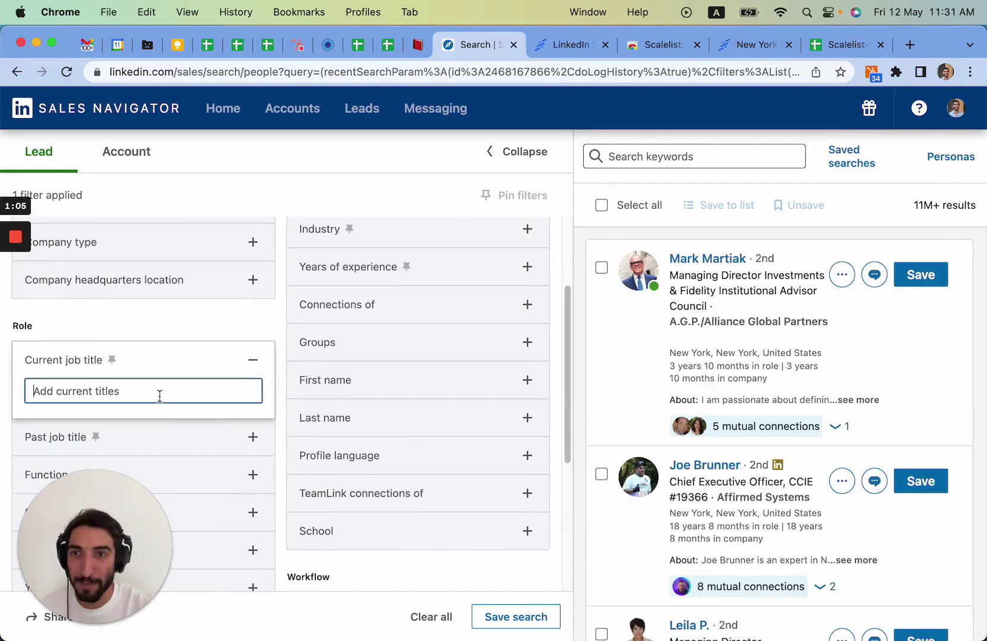
type("\"head of sales")
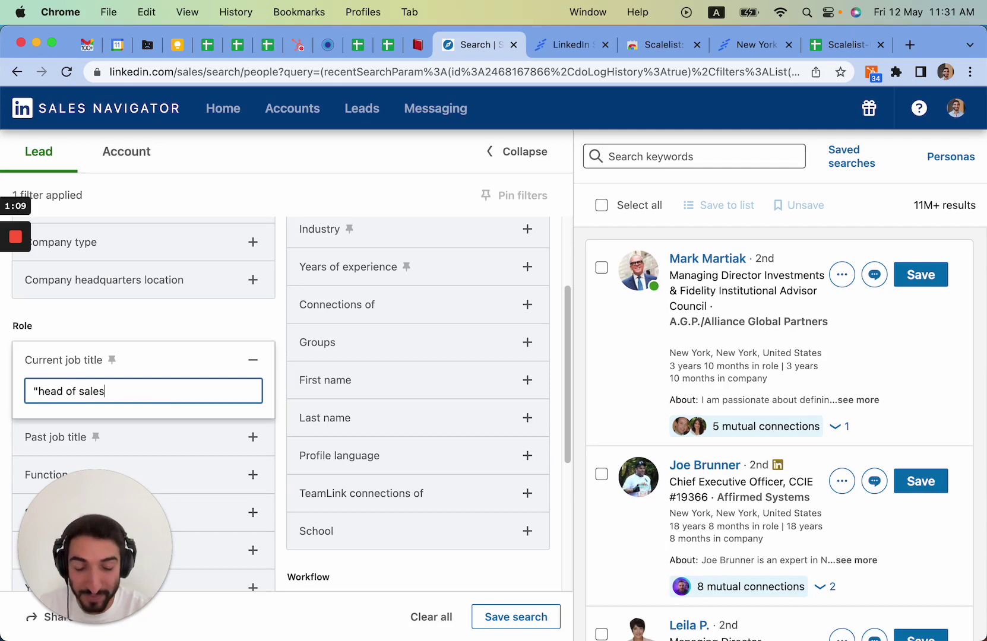
type("\"")
key("Return")
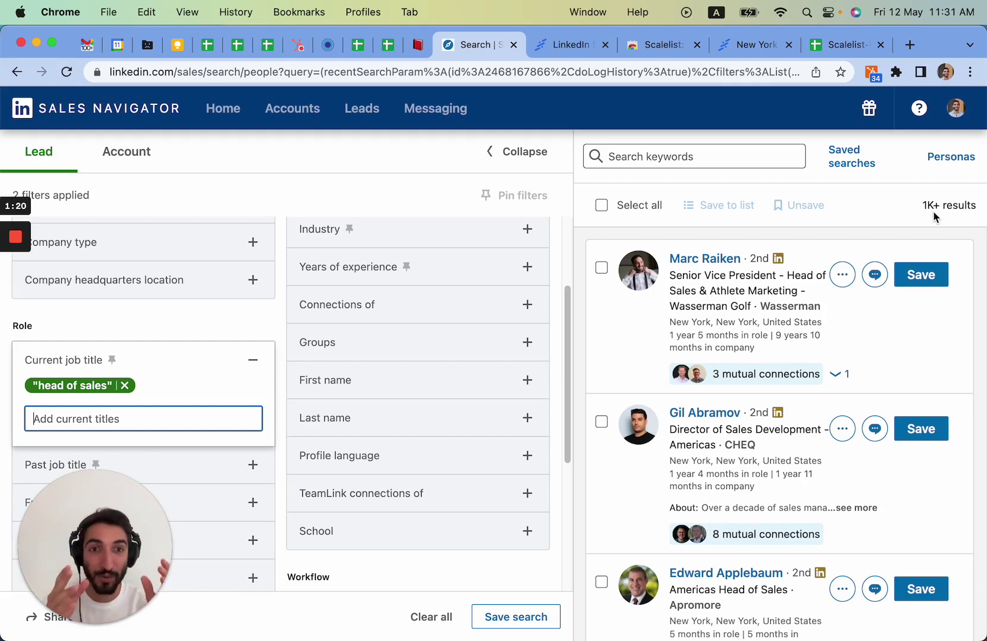
scroll(876, 365, "down", 1)
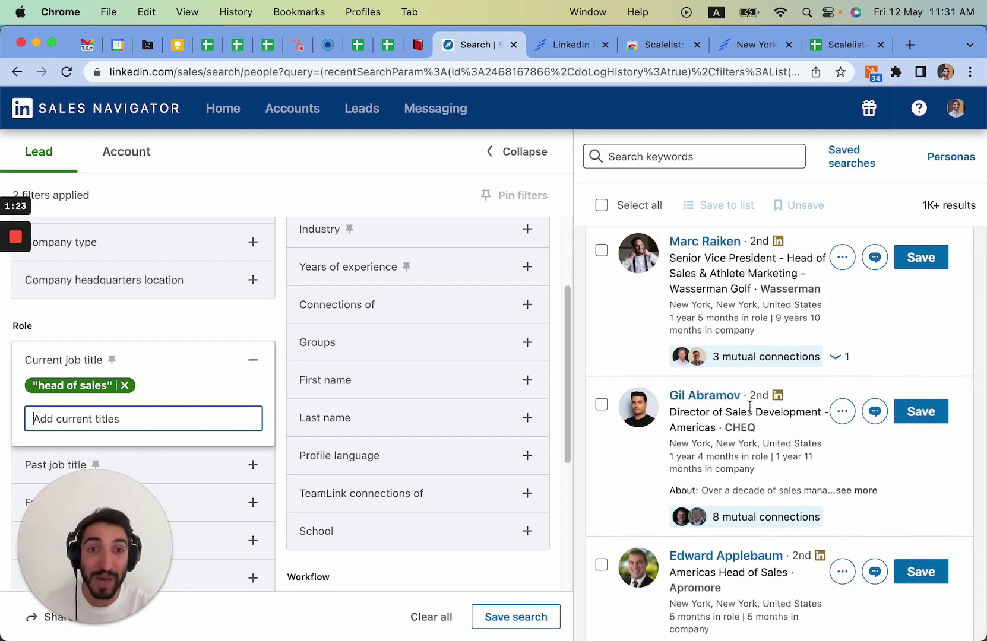
scroll(819, 425, "down", 1)
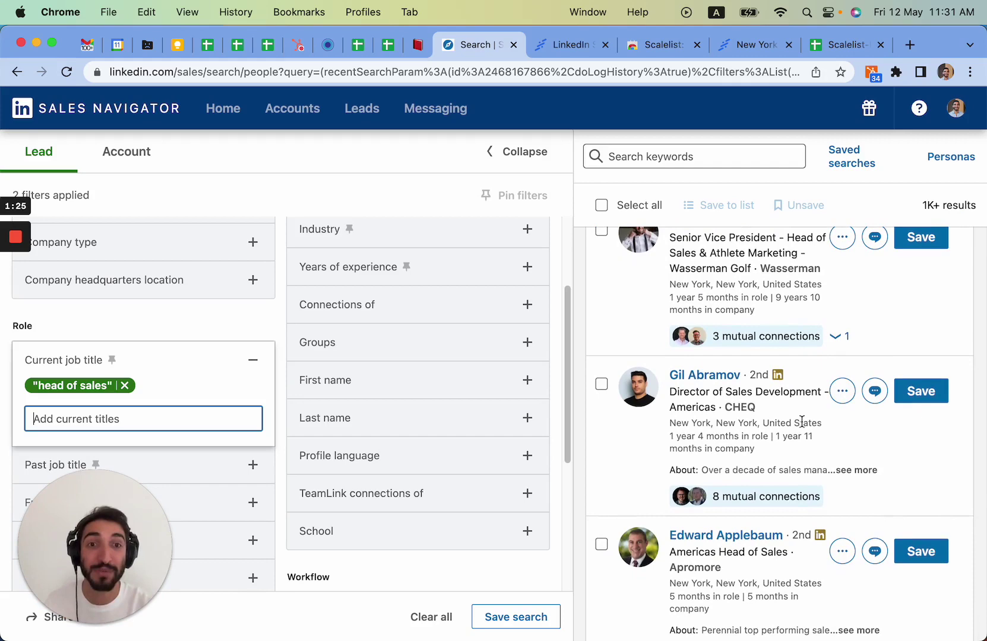
scroll(802, 422, "down", 5)
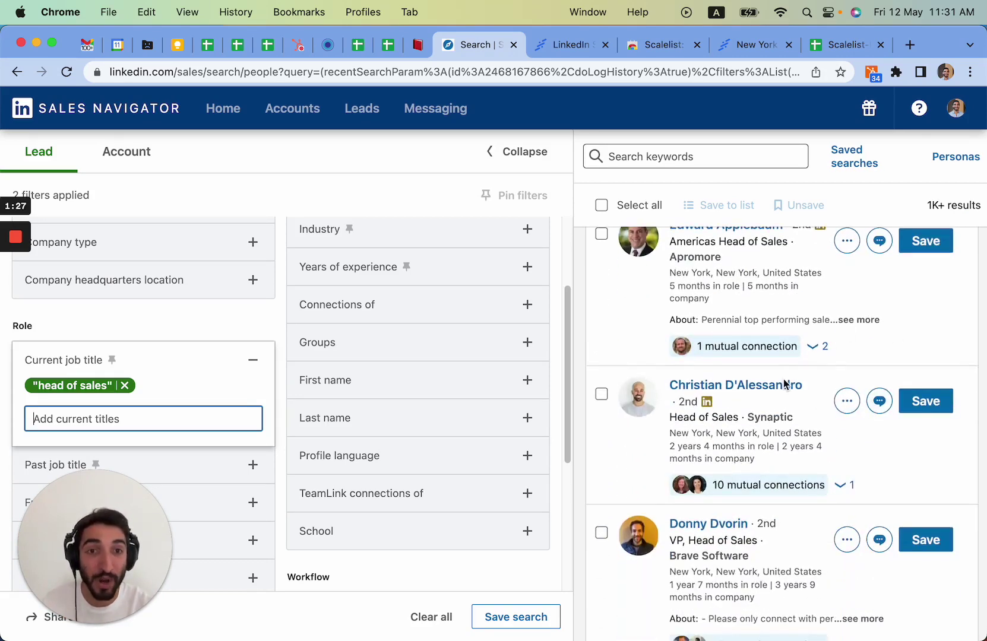
scroll(814, 413, "down", 1)
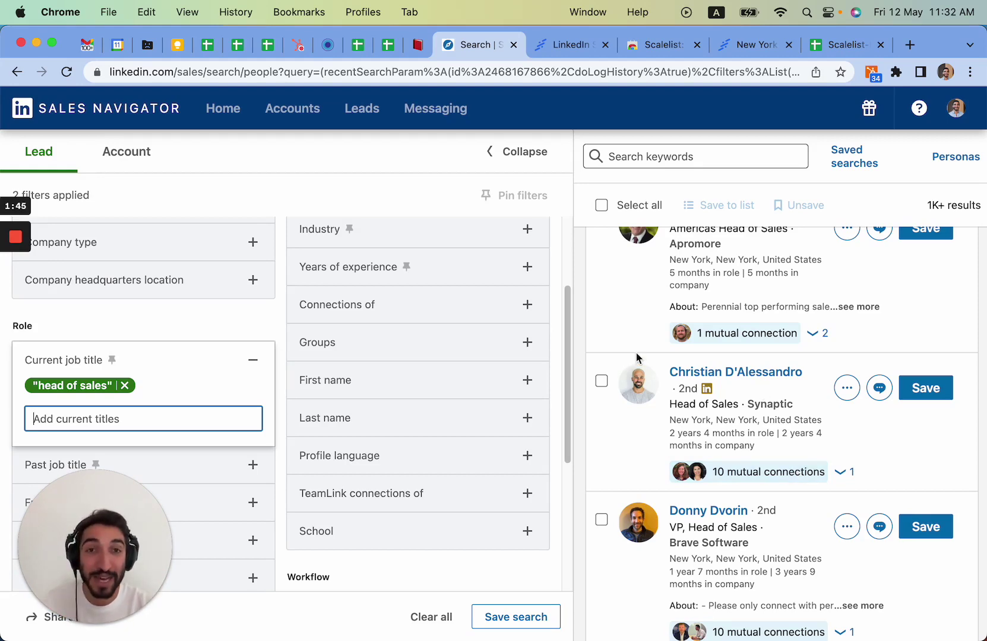
scroll(588, 338, "up", 6)
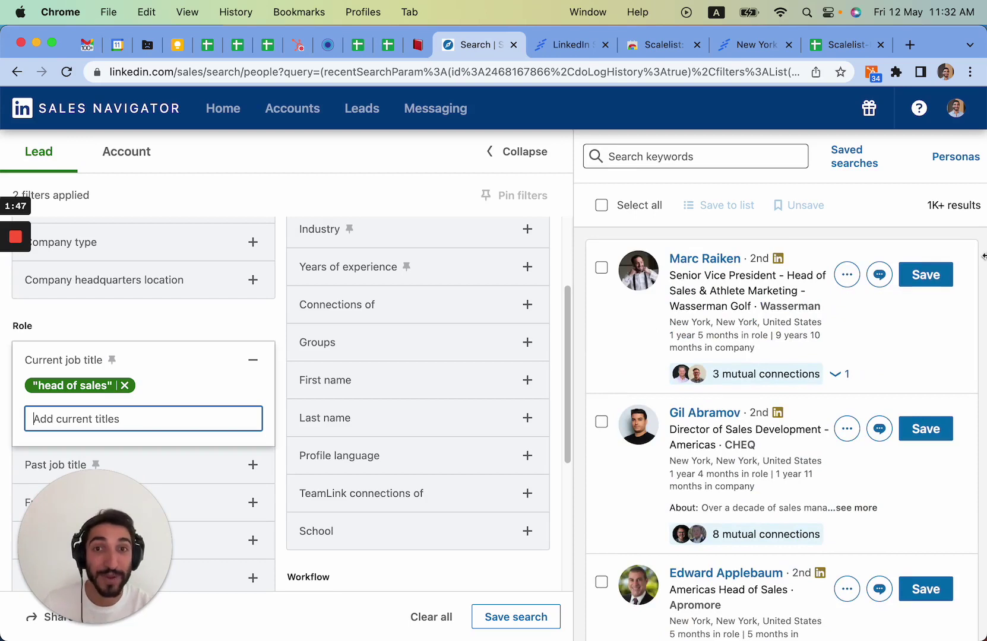
- Add a 201-500 Company headcount filter, leaving 112 leads
scroll(356, 315, "up", 3)
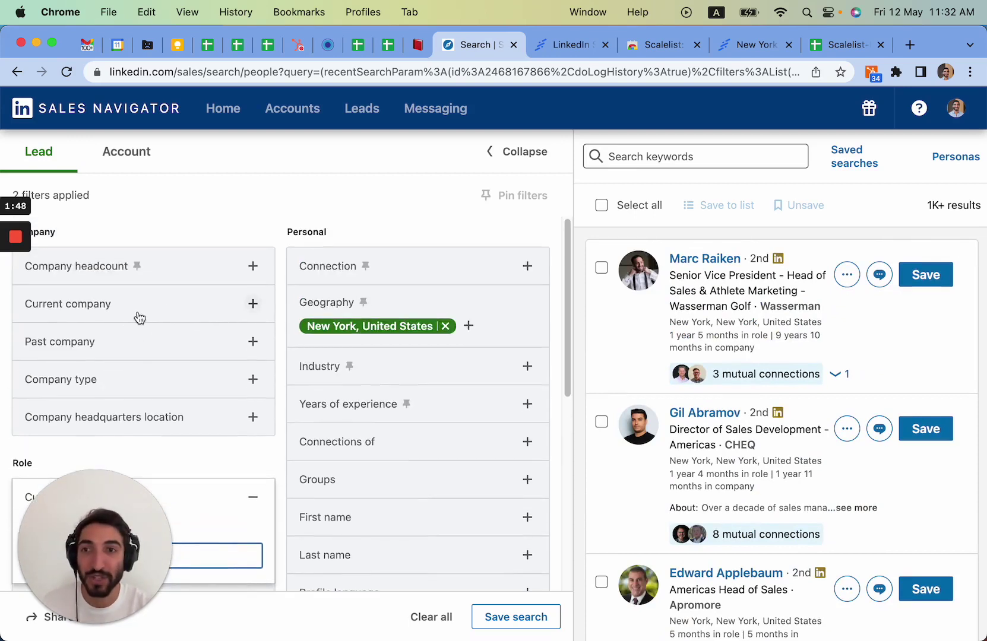
left_click(172, 272)
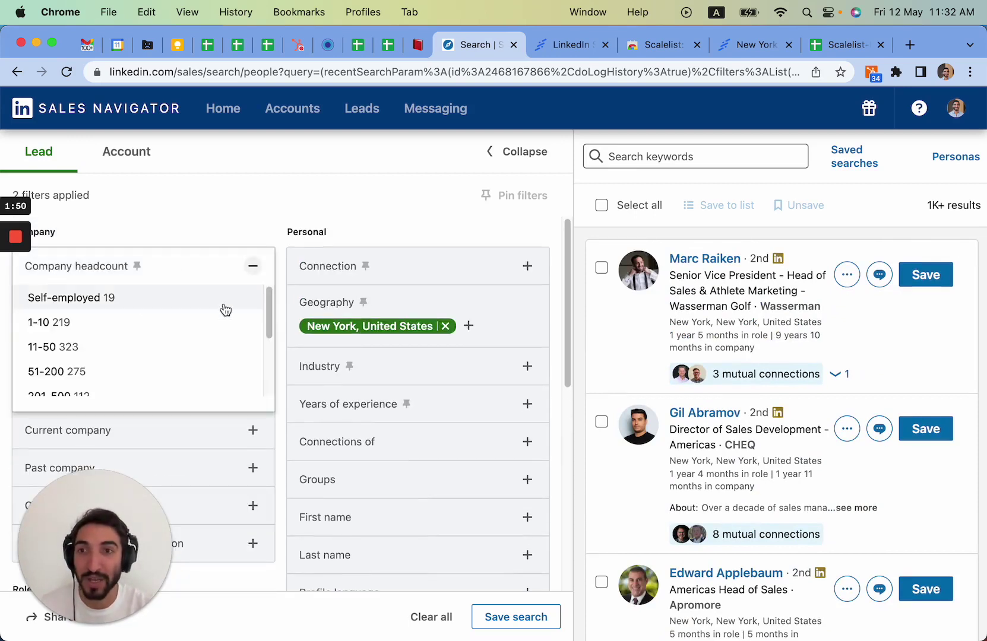
scroll(226, 310, "down", 2)
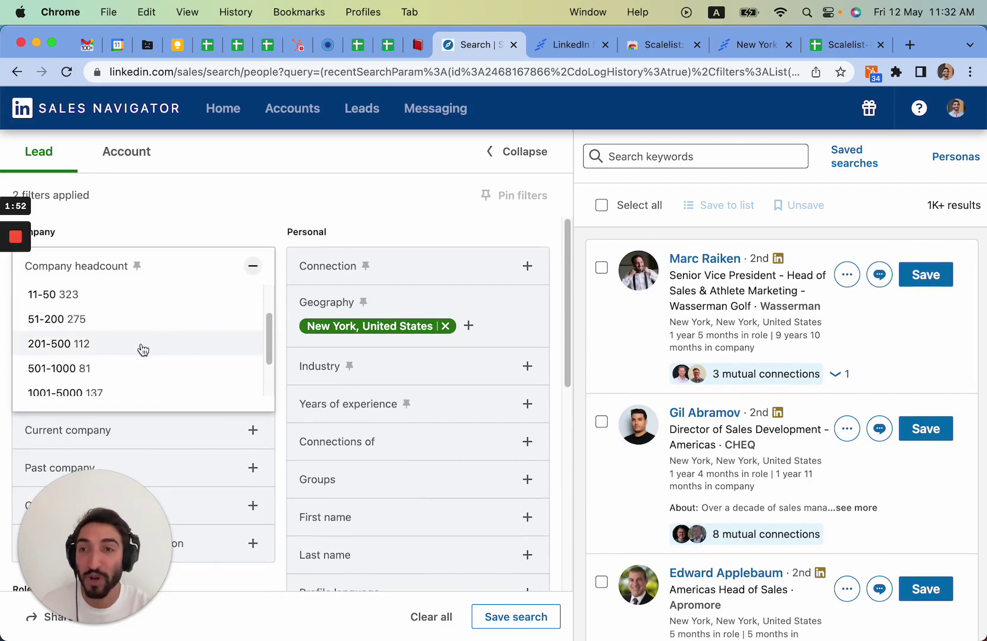
left_click(143, 349)
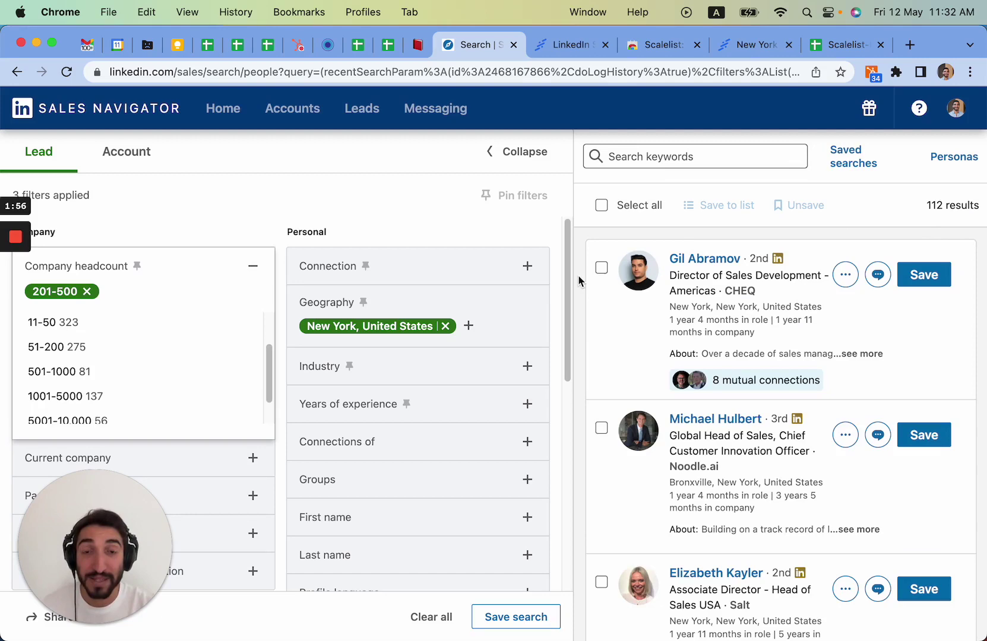
scroll(282, 442, "down", 5)
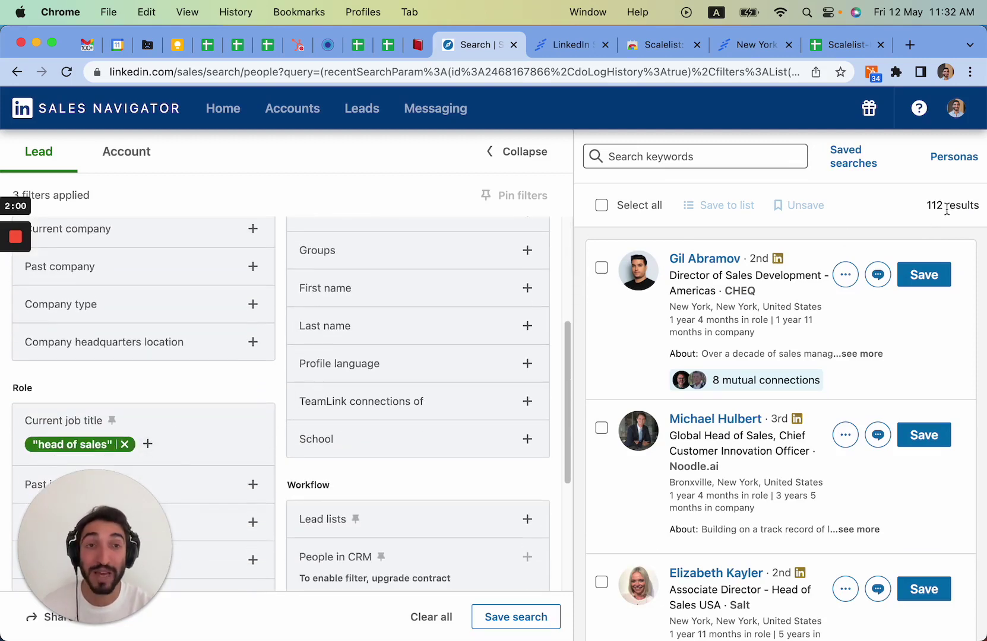
scroll(584, 308, "up", 5)
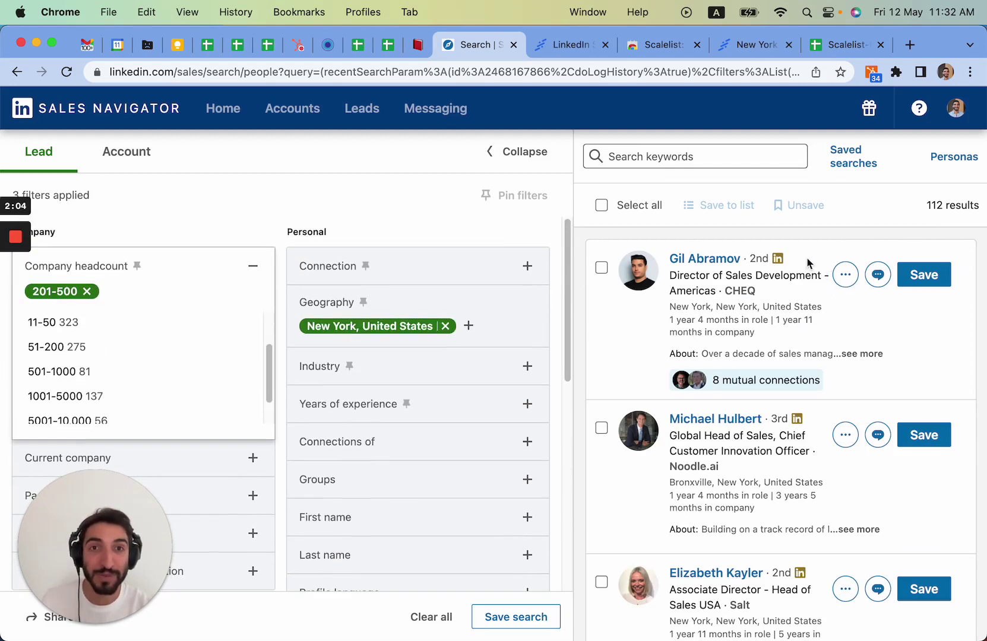
- Add the Scalelist: Sales Navigator Extractor extension to Chrome, then return to the 112-lead search
left_click(541, 155)
left_click(568, 46)
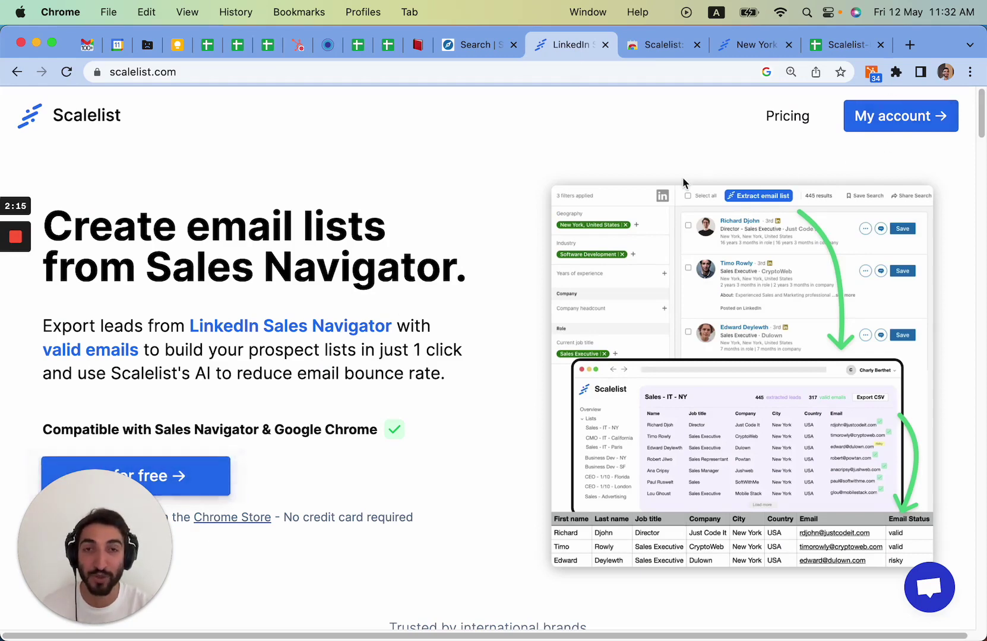
left_click(658, 45)
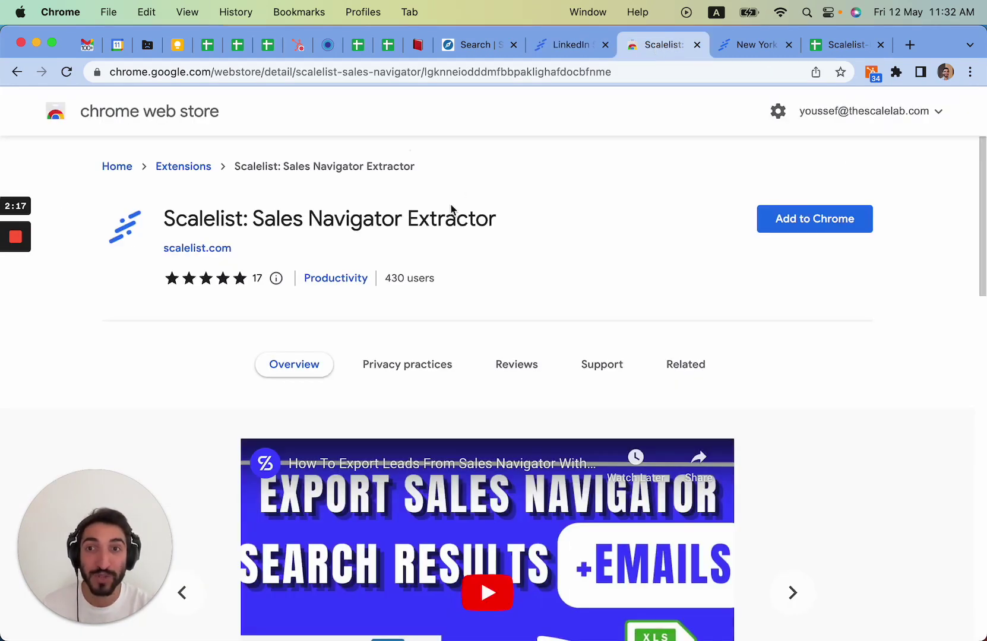
left_click(847, 230)
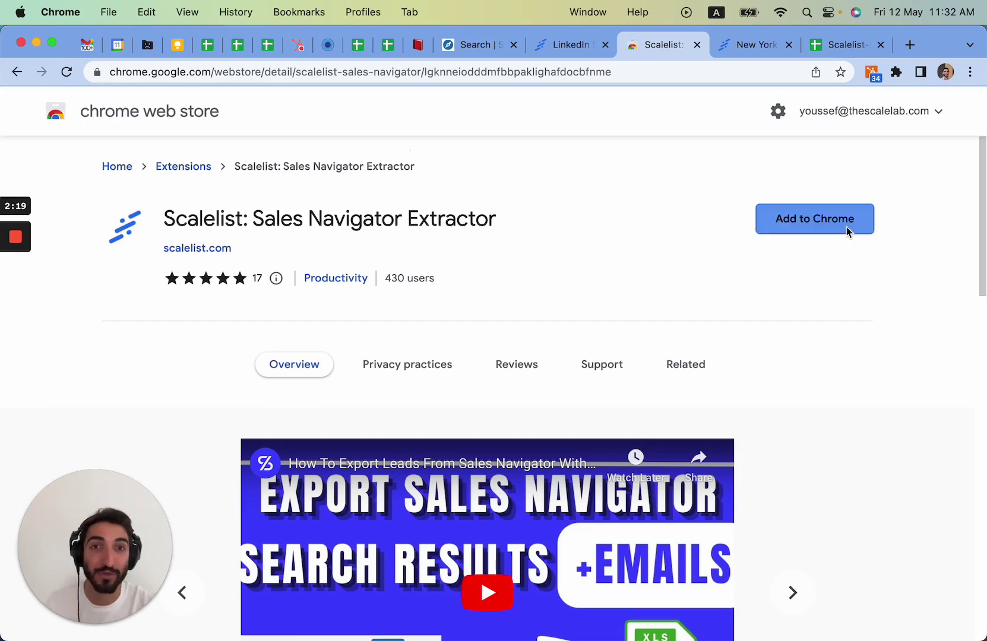
left_click(609, 399)
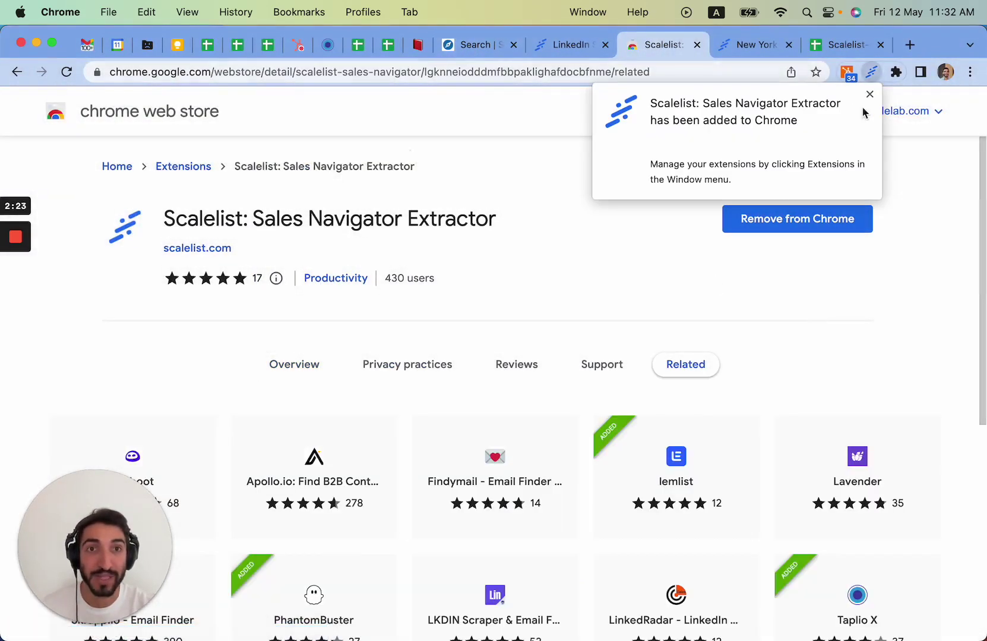
left_click(479, 48)
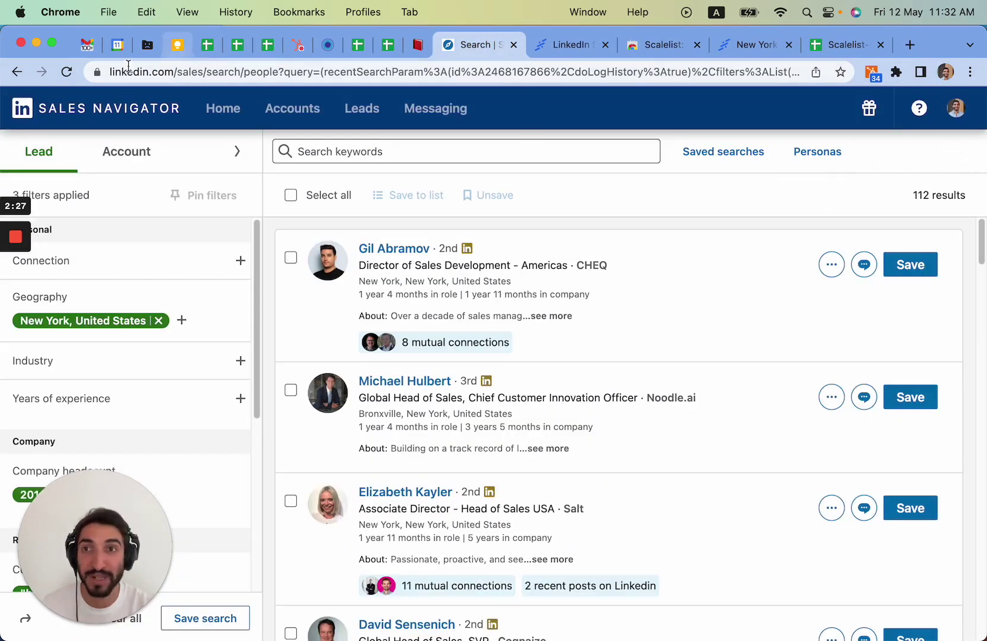
- Reload the search and start an email list extraction named New York n°2
left_click(67, 75)
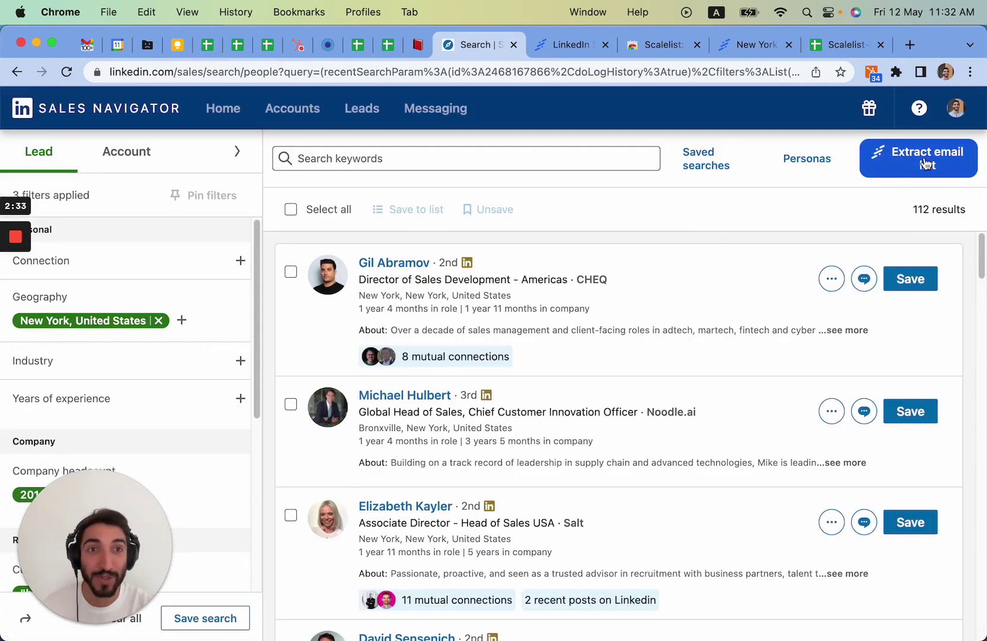
left_click(911, 169)
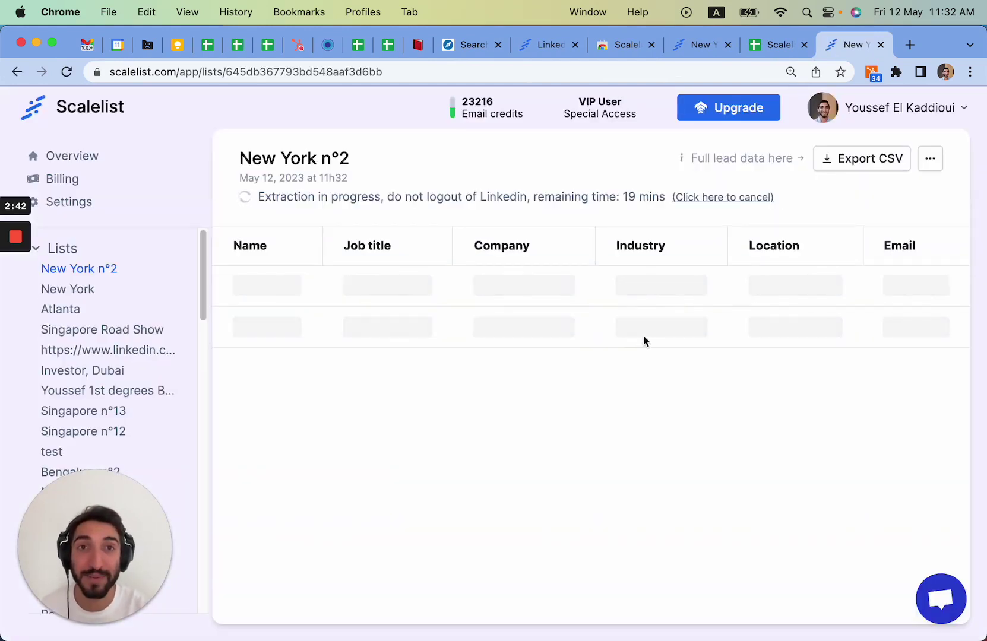
- Cancel the running New York n°2 extraction and view the finished New York list of 112 leads
mouse_move(774, 175)
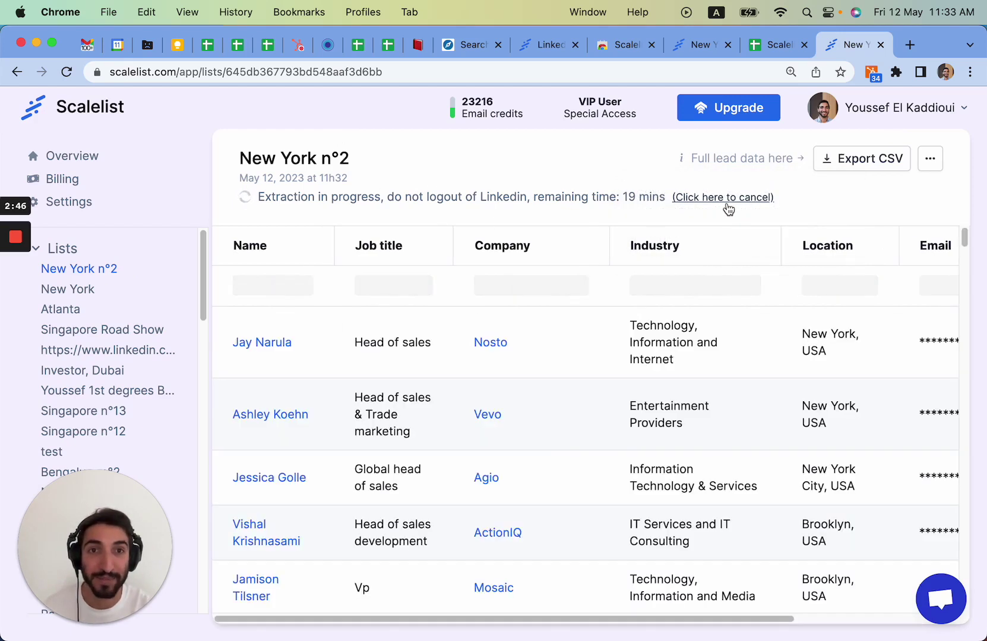
left_click(728, 200)
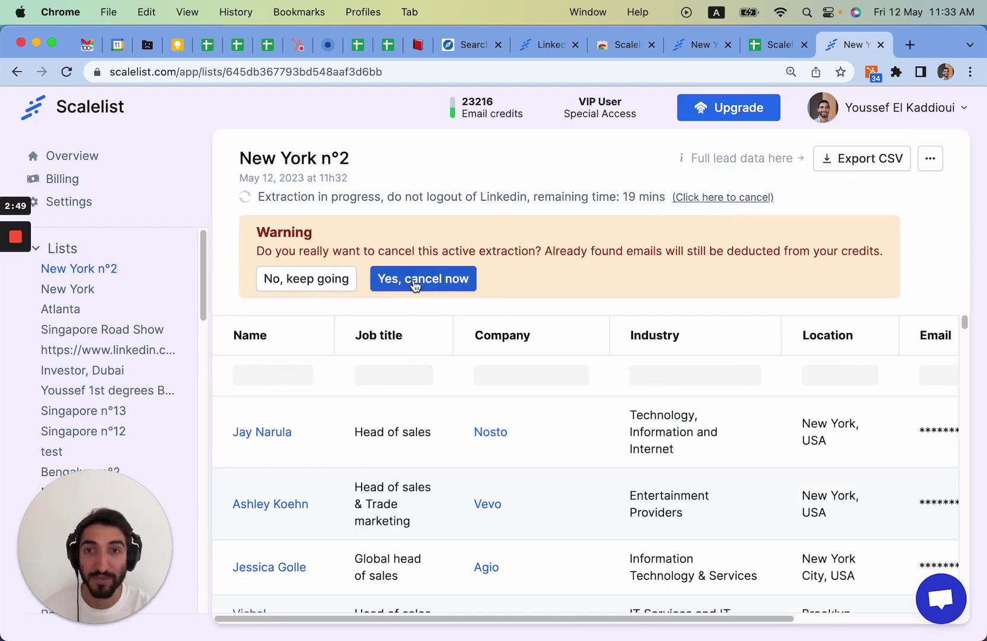
left_click(414, 281)
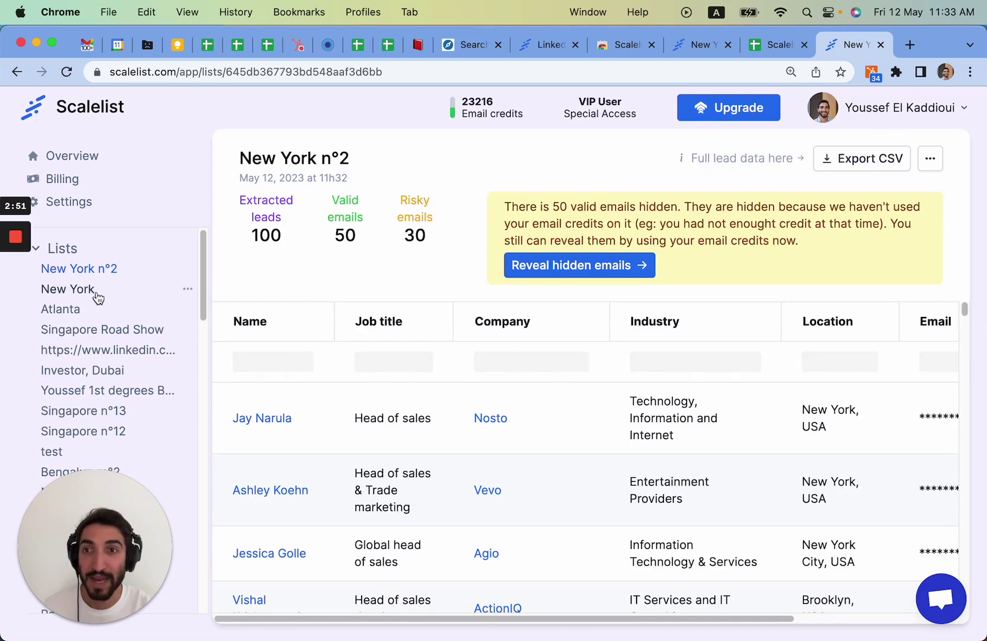
left_click(95, 291)
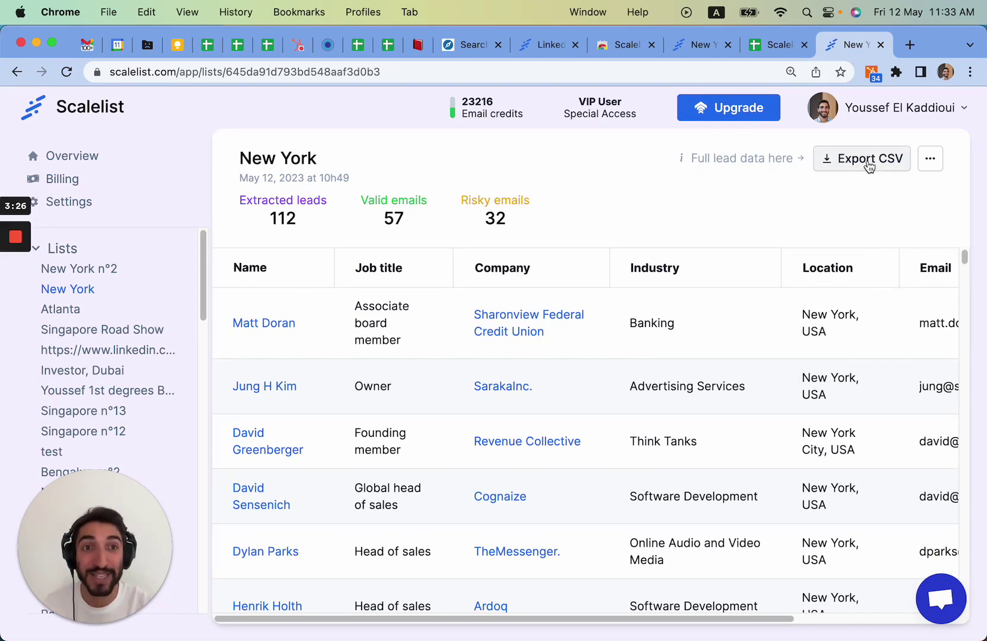
left_click(766, 47)
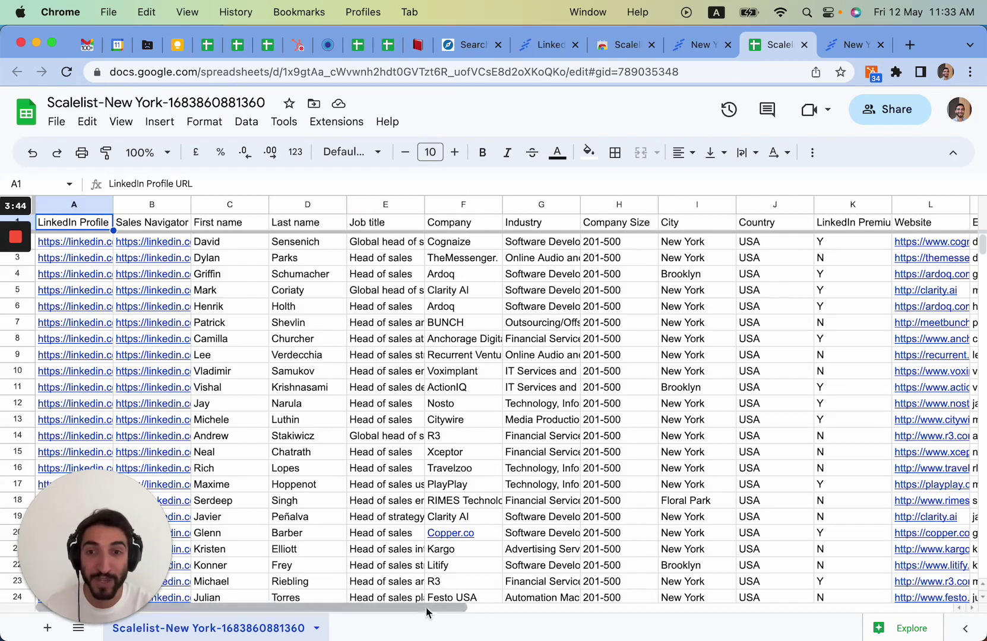
left_click_drag(426, 612, 541, 611)
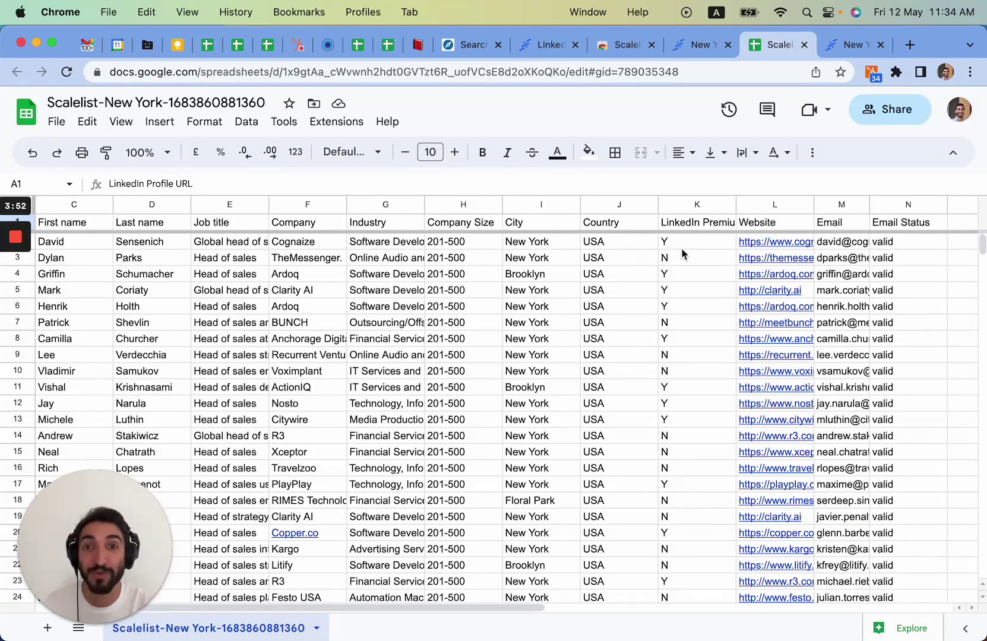
left_click_drag(451, 607, 334, 444)
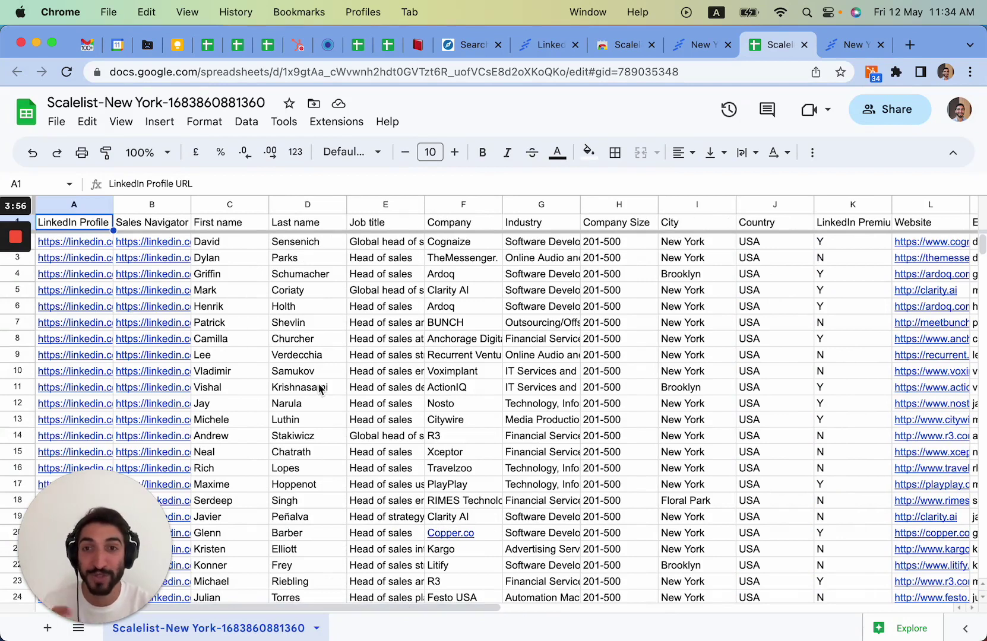